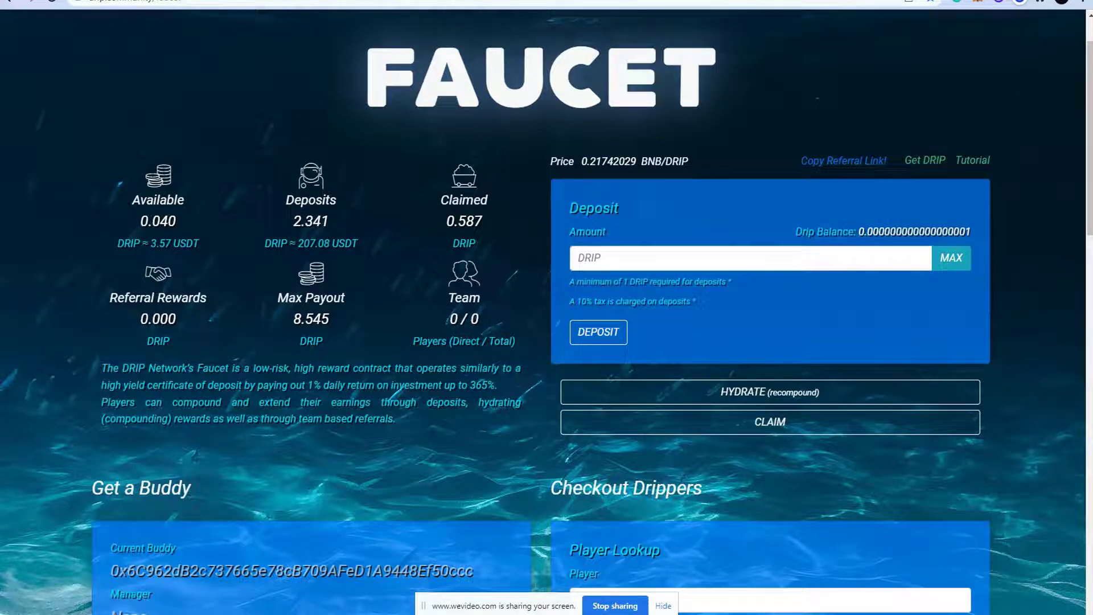
Switch from the Faucet dashboard to the DRIP/BUSD Garden page with Ctrl+Tab
key(ctrl+Tab)
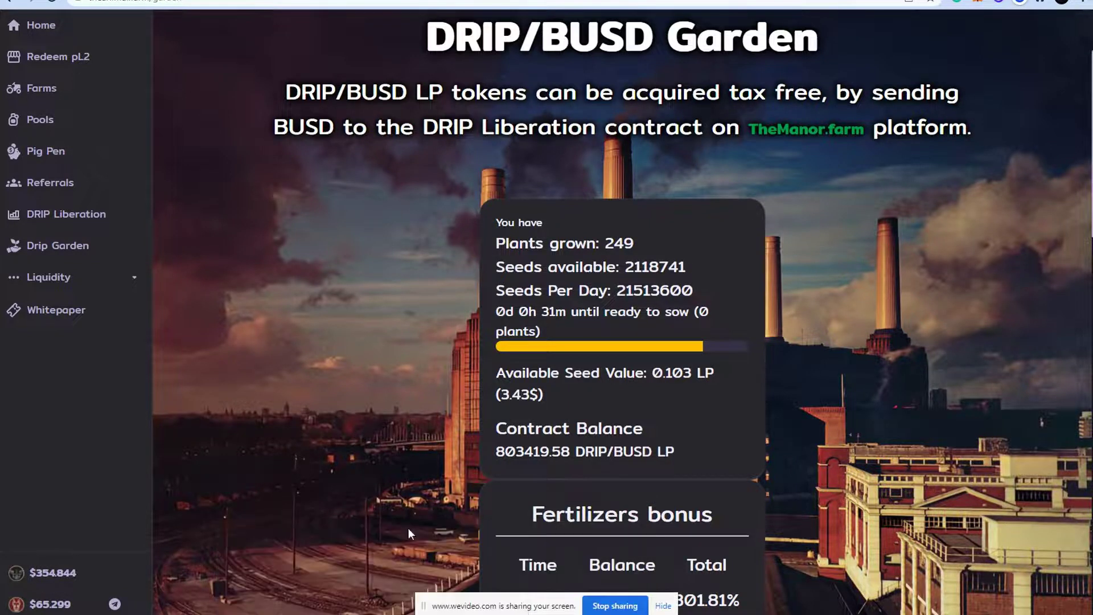
Switch to the Drip Garden and Faucet Compounding Calculator workbook in Excel
key(alt+Tab)
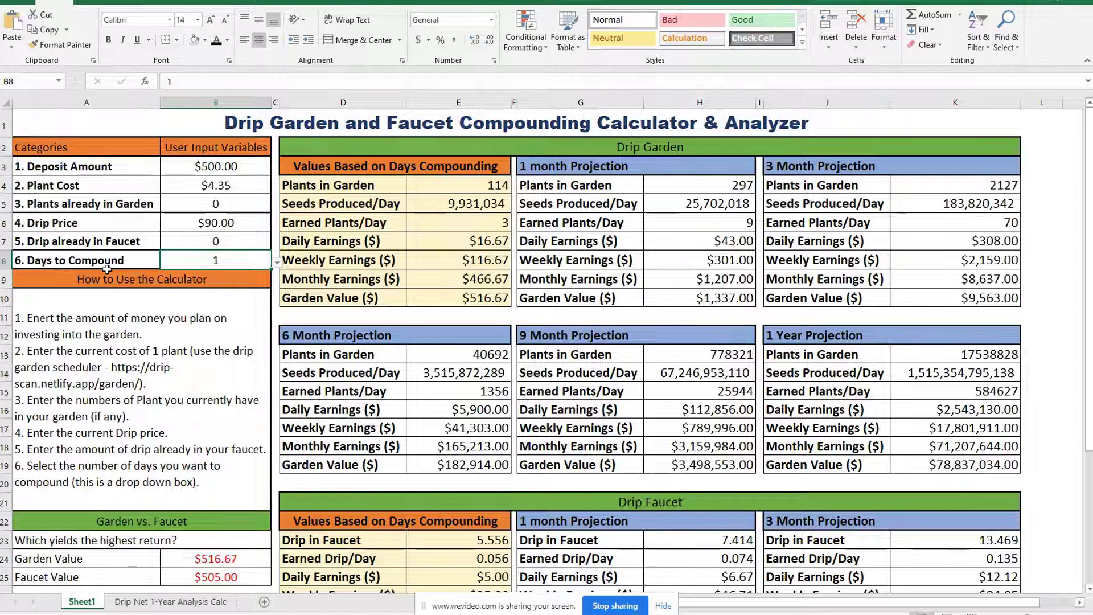
click(276, 262)
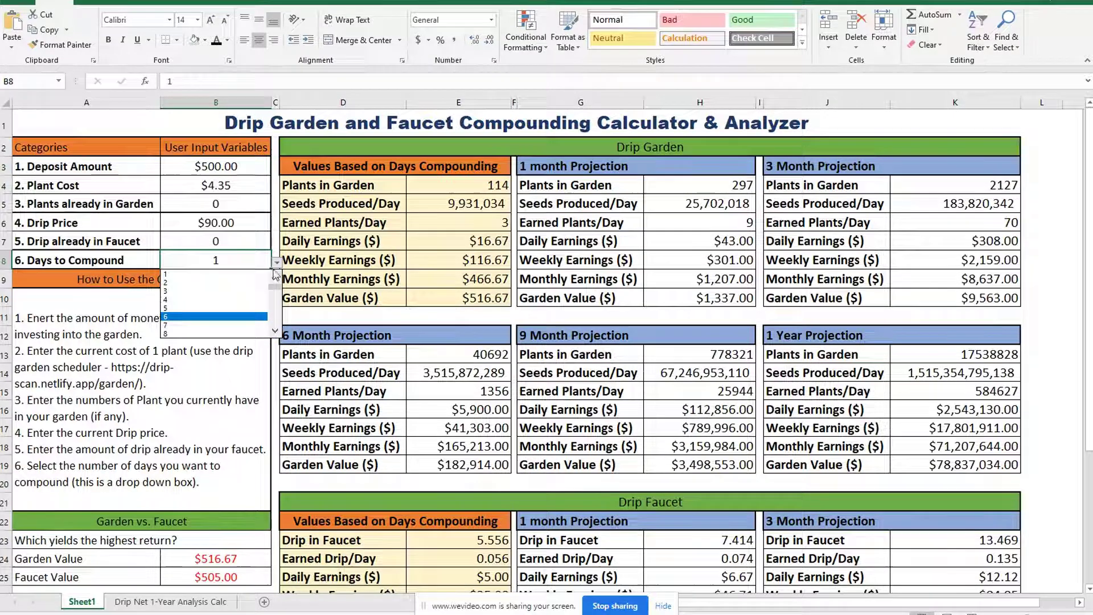
click(230, 255)
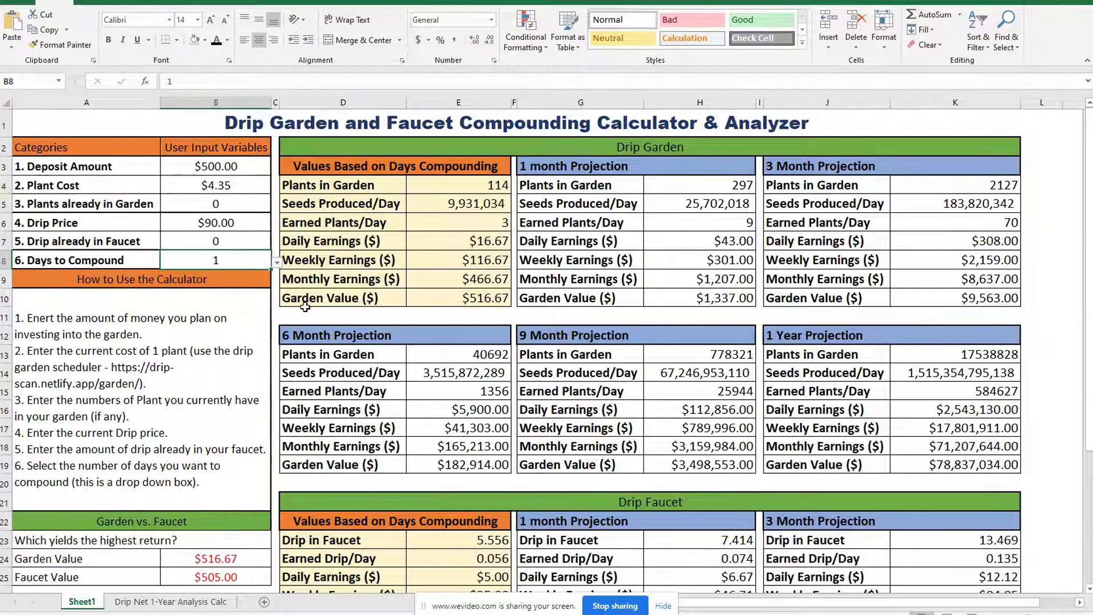
click(226, 167)
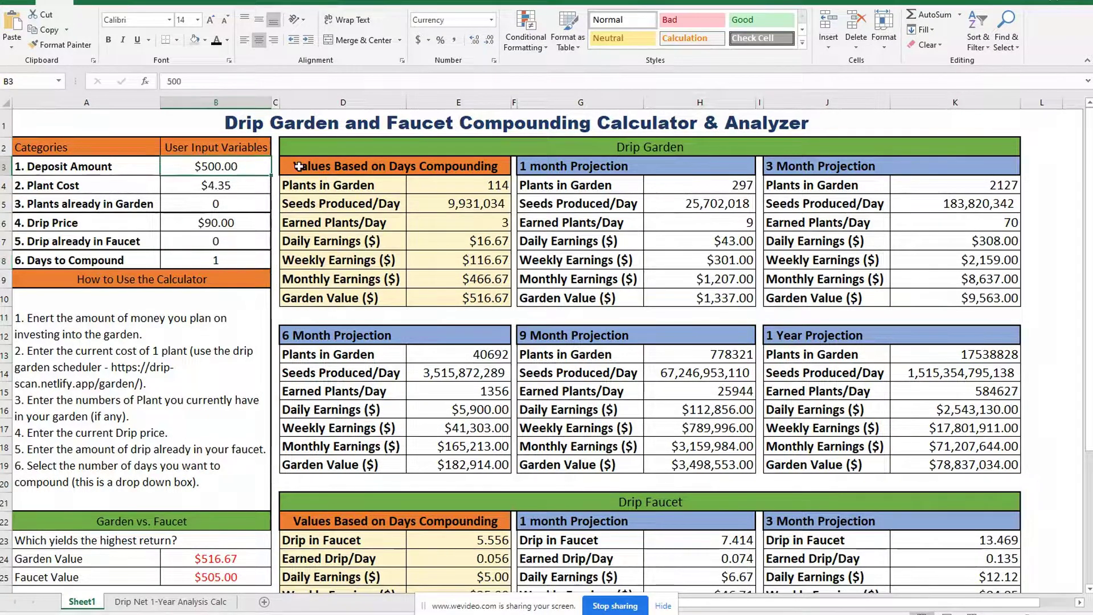
click(222, 185)
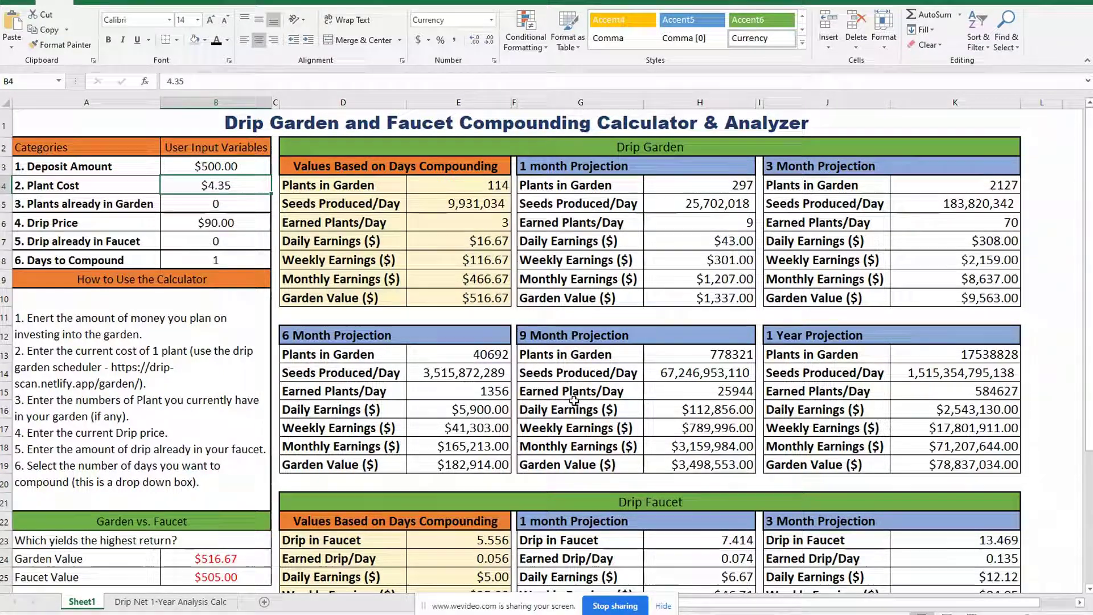
click(231, 168)
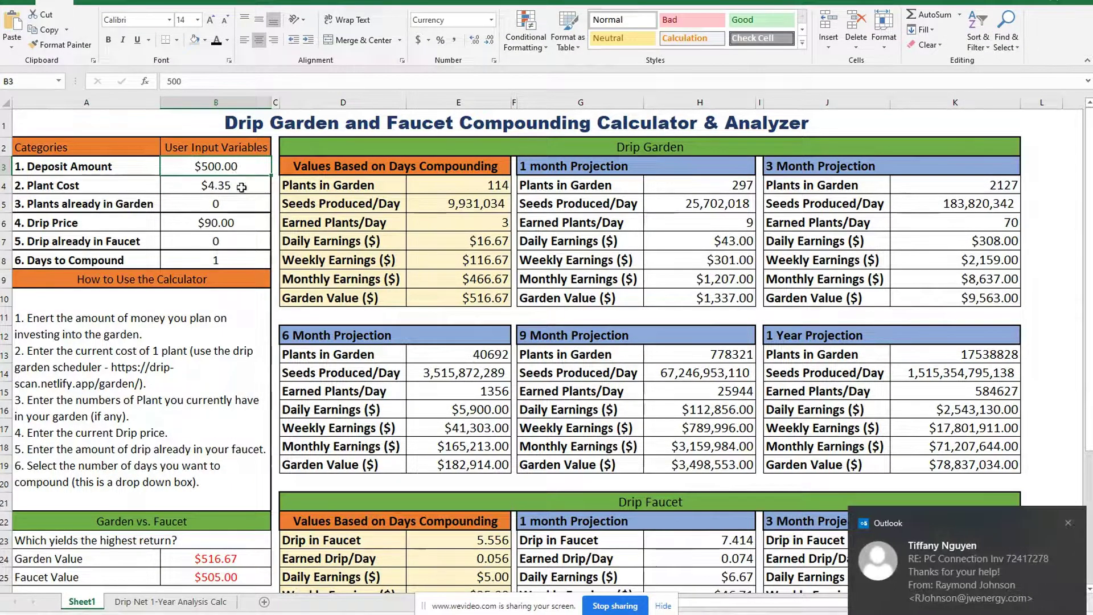
click(1068, 523)
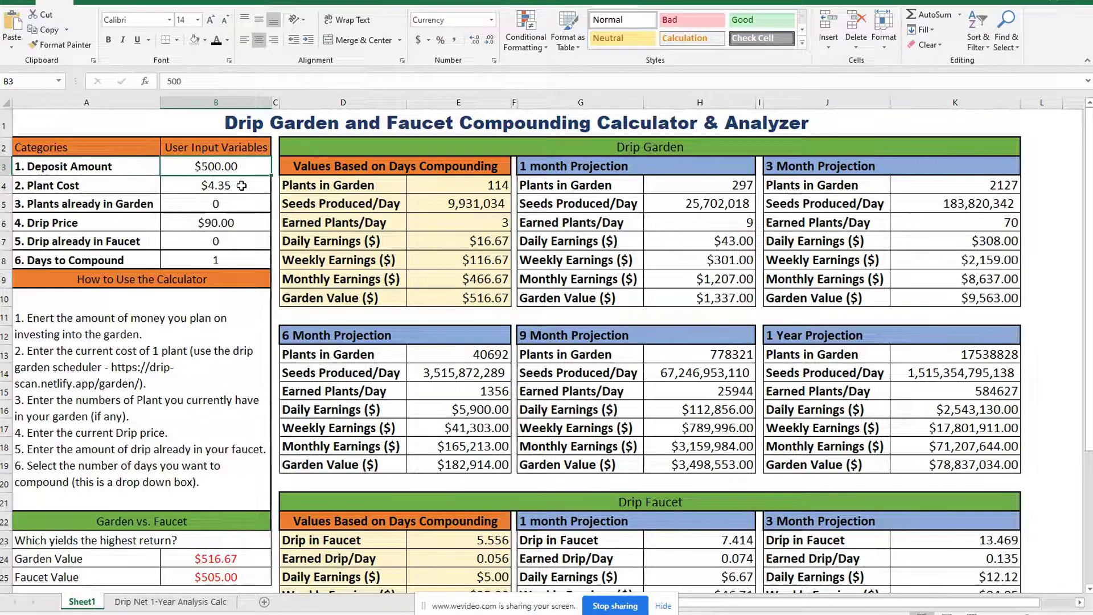
click(233, 204)
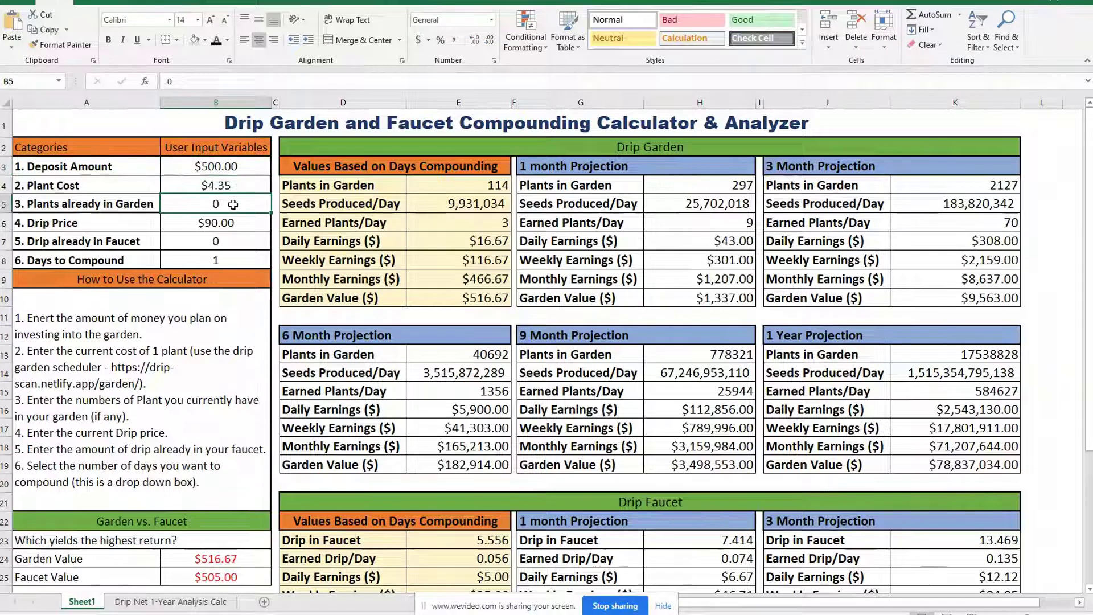
click(224, 240)
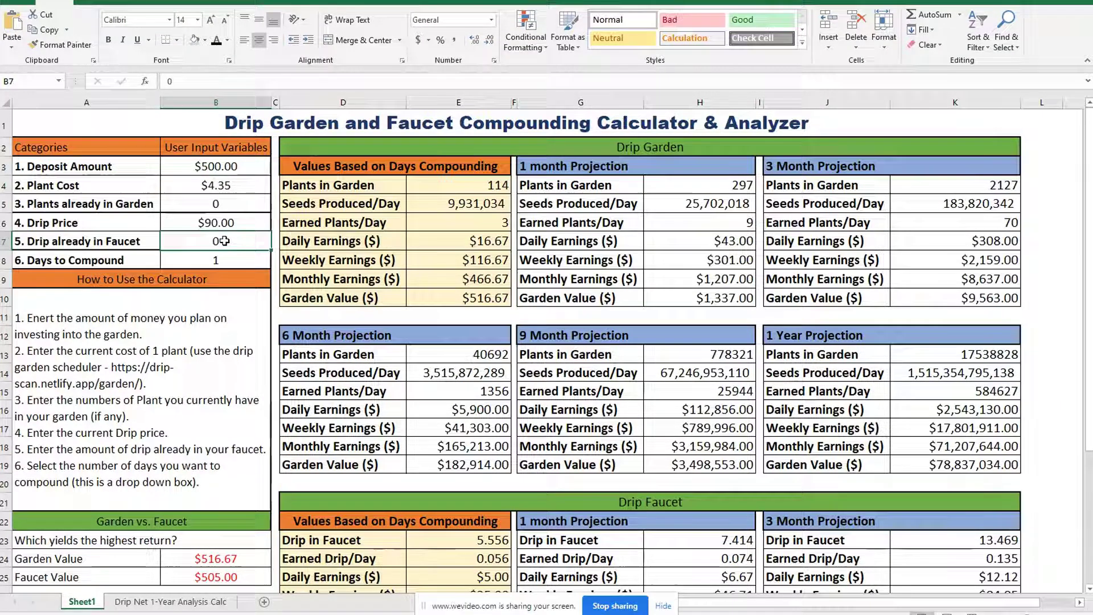
click(234, 226)
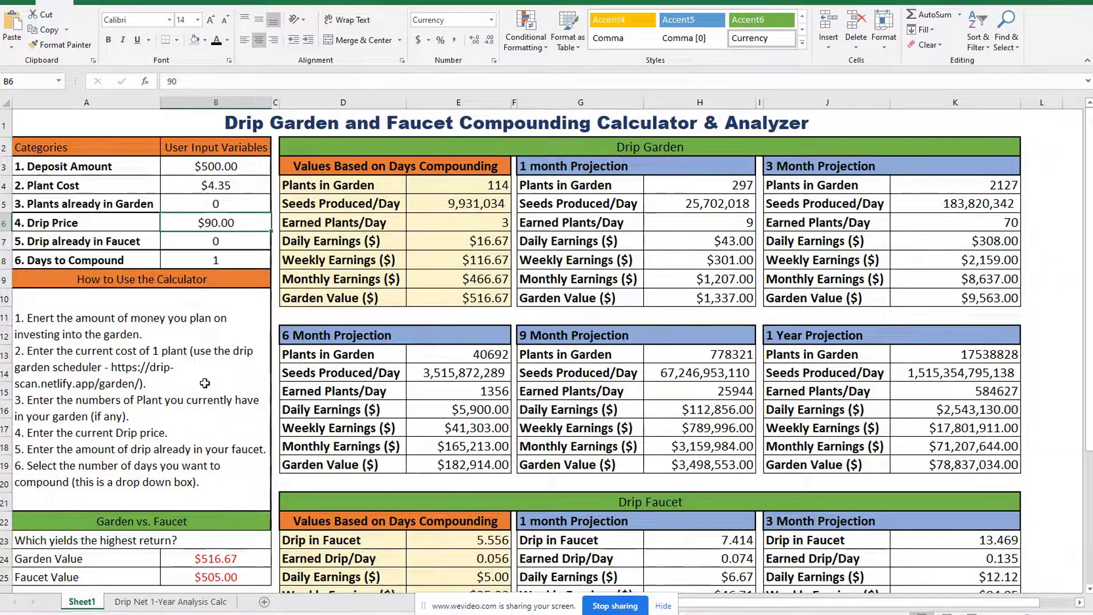
scroll(205, 365, down, 1)
scroll(204, 384, up, 1)
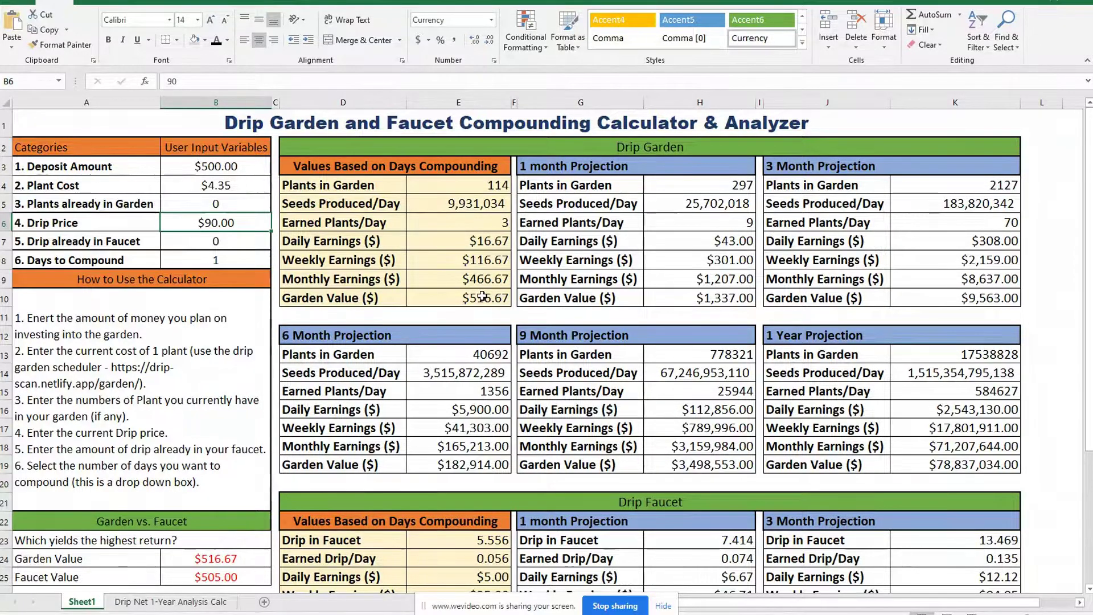
scroll(483, 296, down, 2)
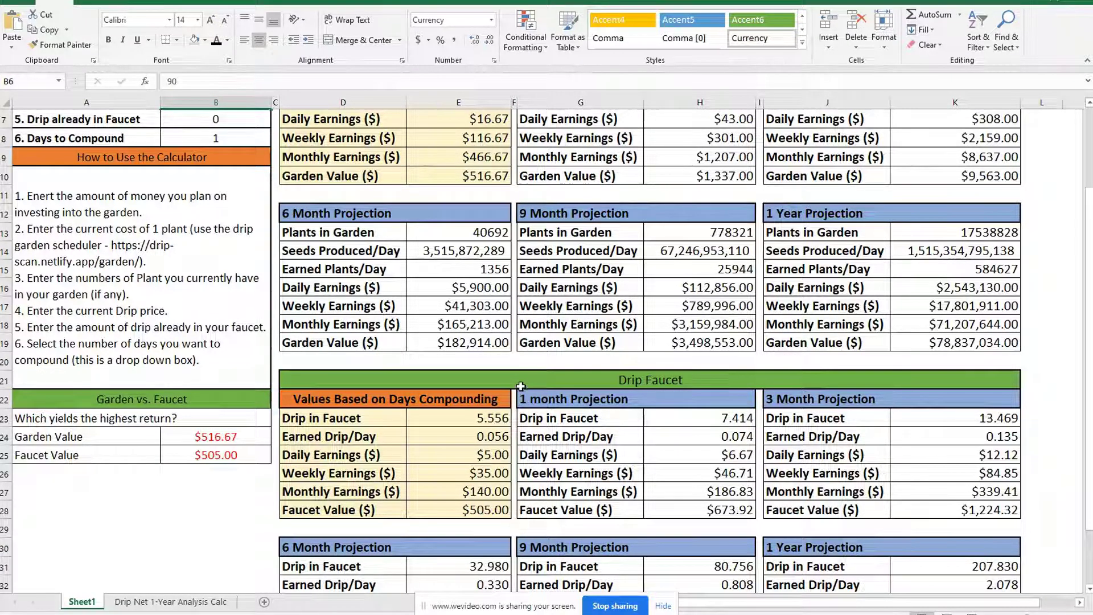
scroll(521, 384, up, 2)
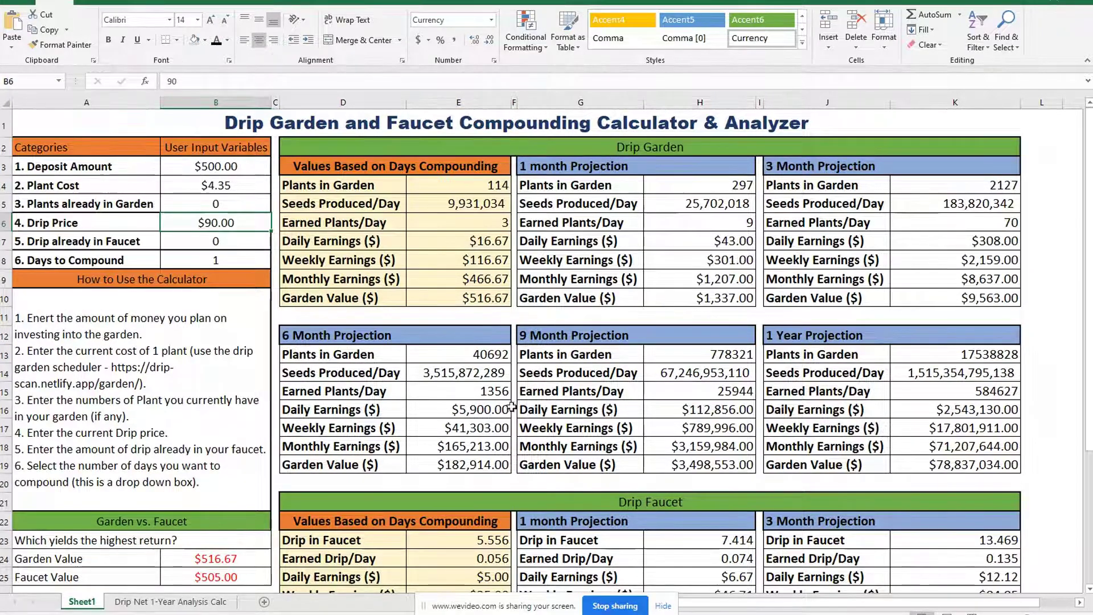
scroll(497, 420, down, 1)
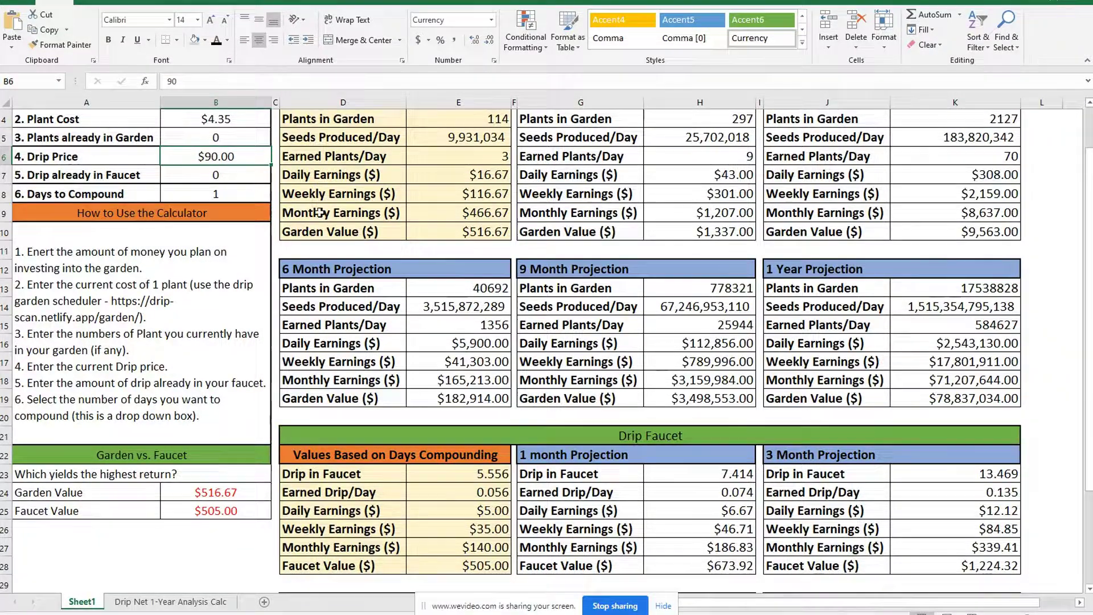
scroll(523, 324, up, 1)
scroll(522, 325, up, 1)
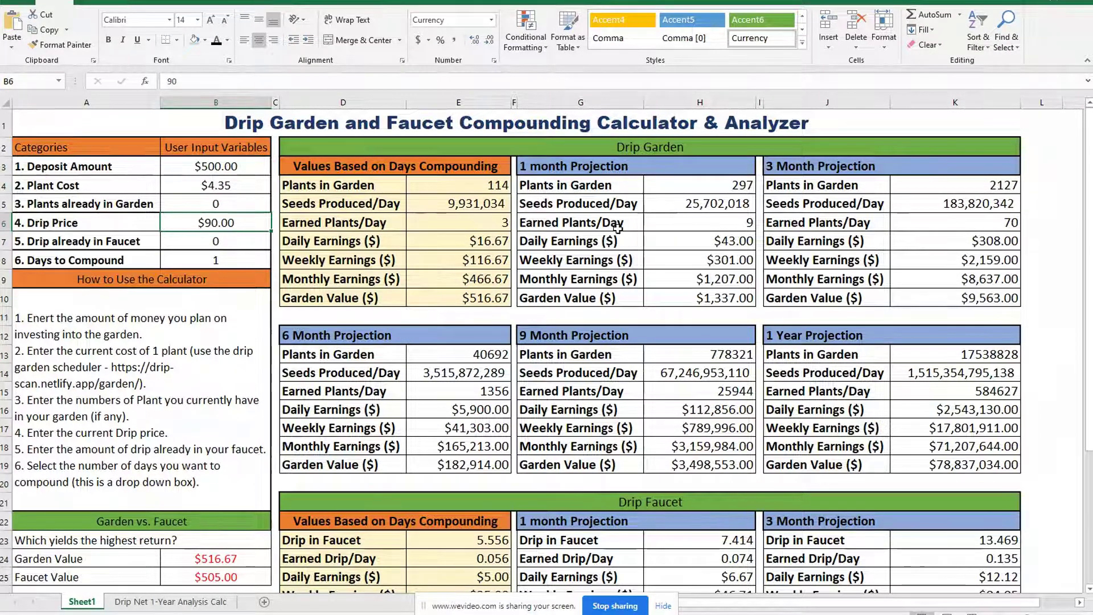
scroll(661, 370, down, 3)
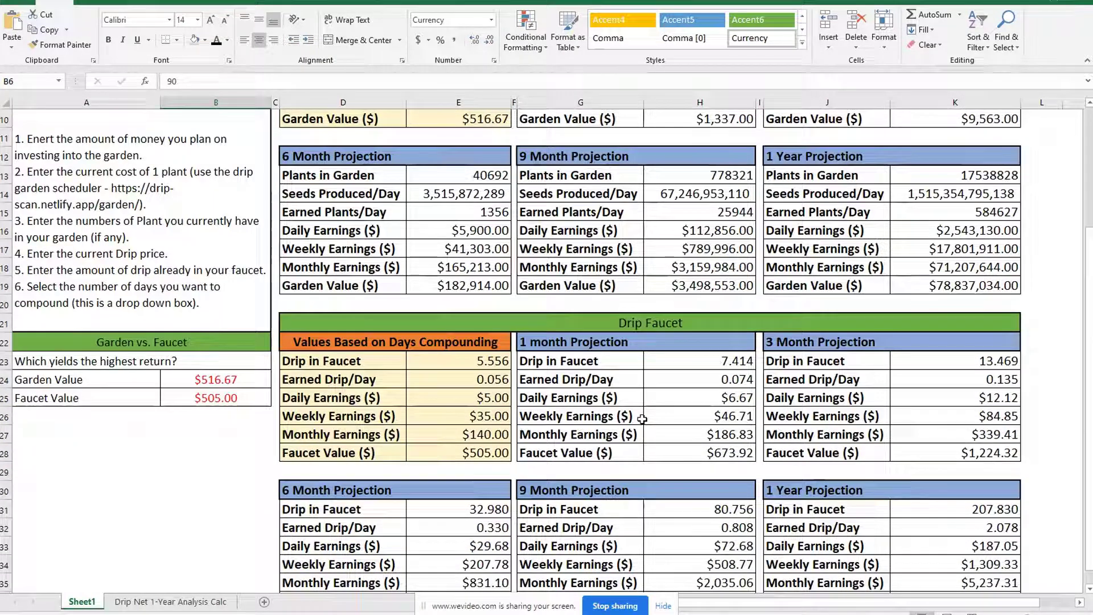
scroll(640, 416, up, 2)
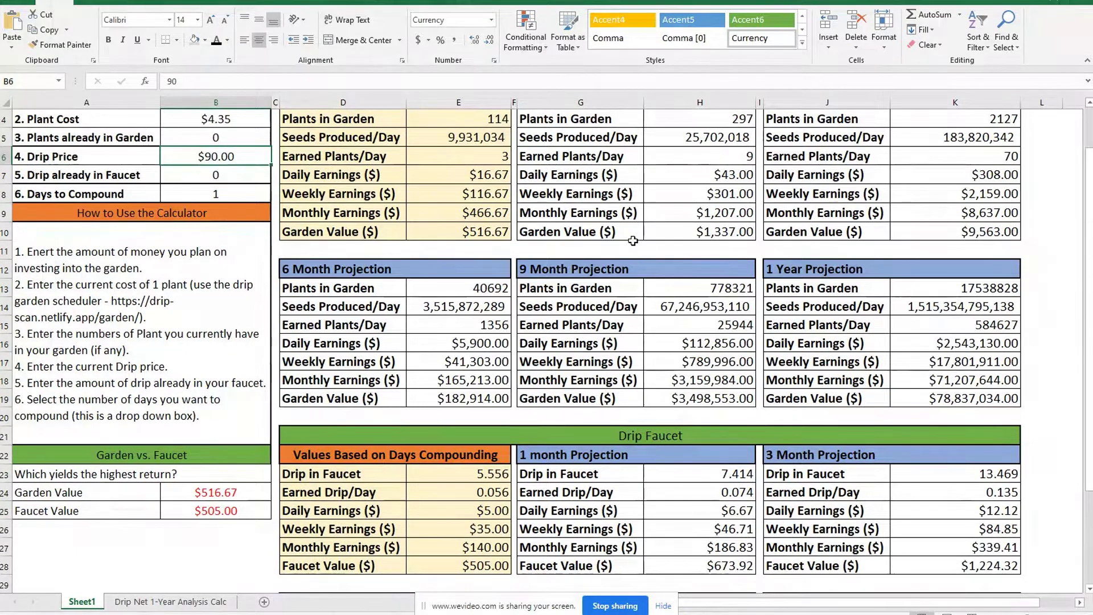
scroll(634, 236, up, 1)
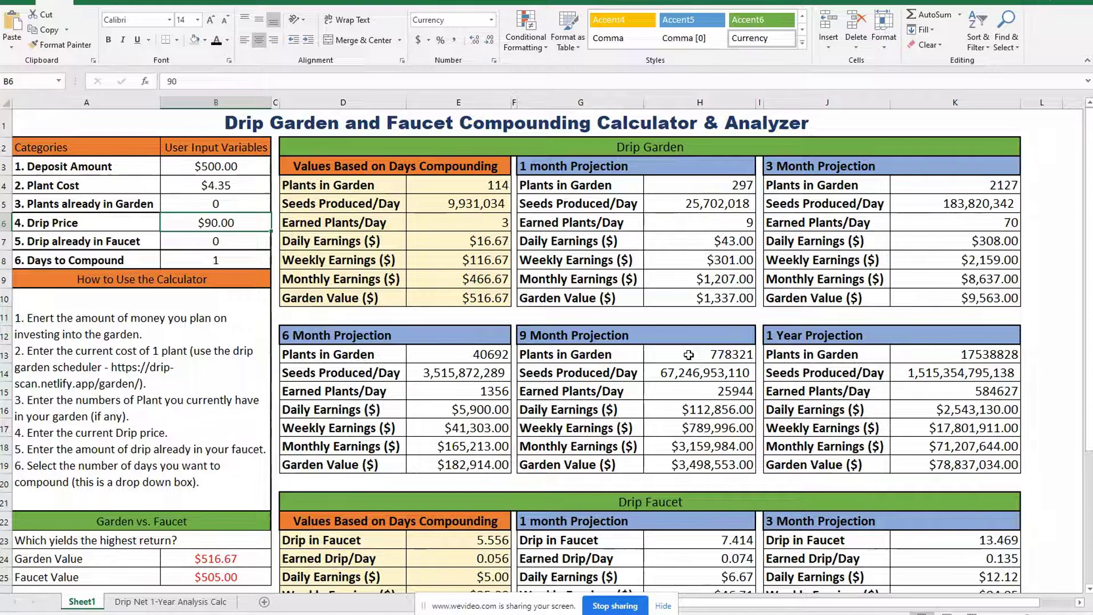
scroll(689, 355, down, 1)
scroll(689, 355, down, 1)
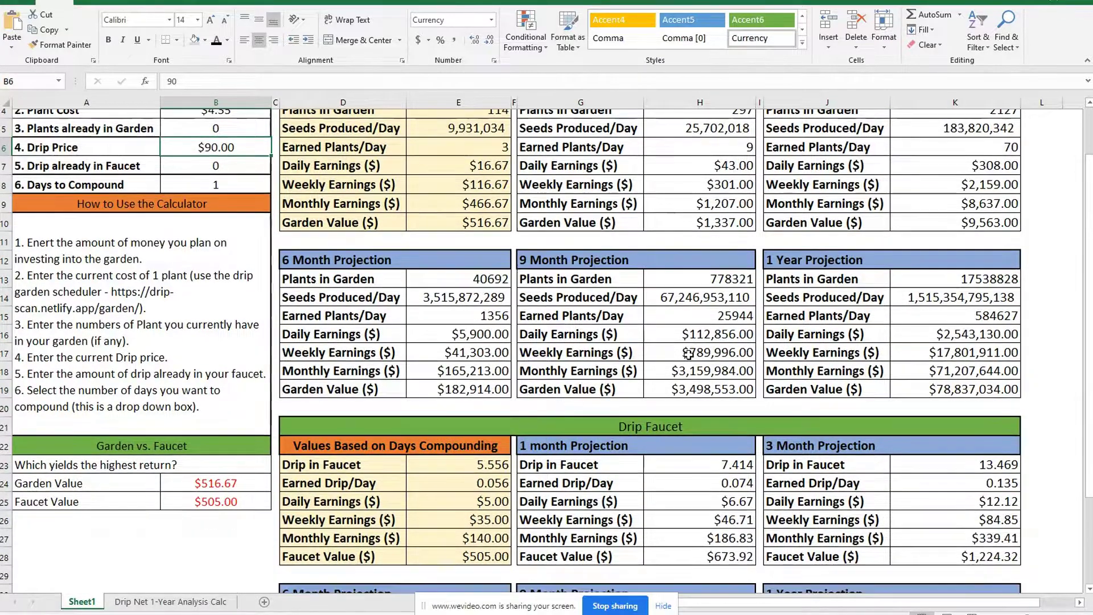
scroll(689, 355, down, 1)
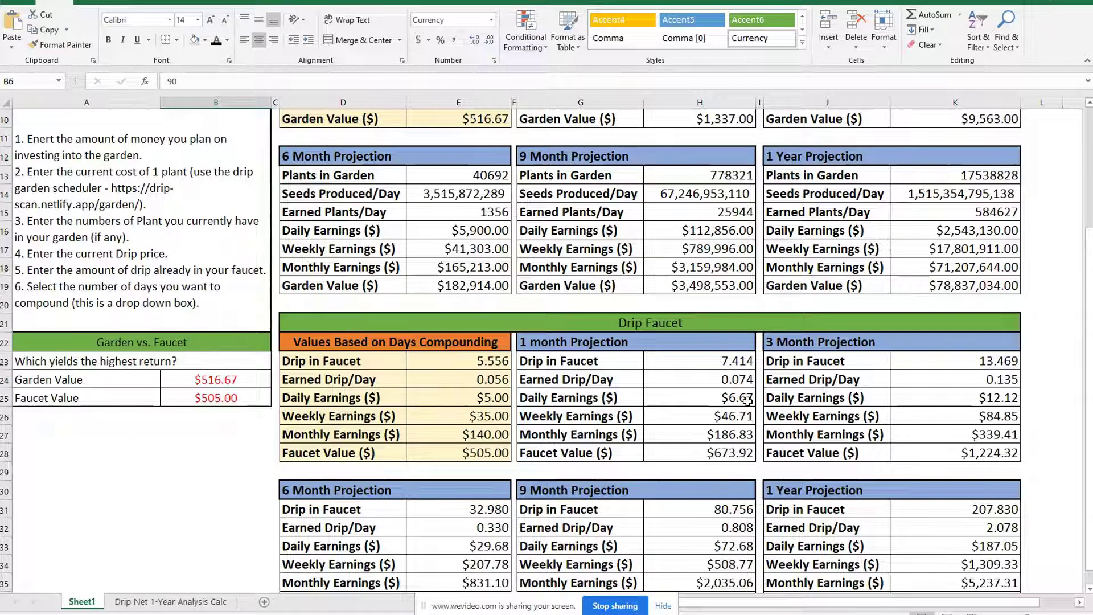
scroll(747, 401, up, 2)
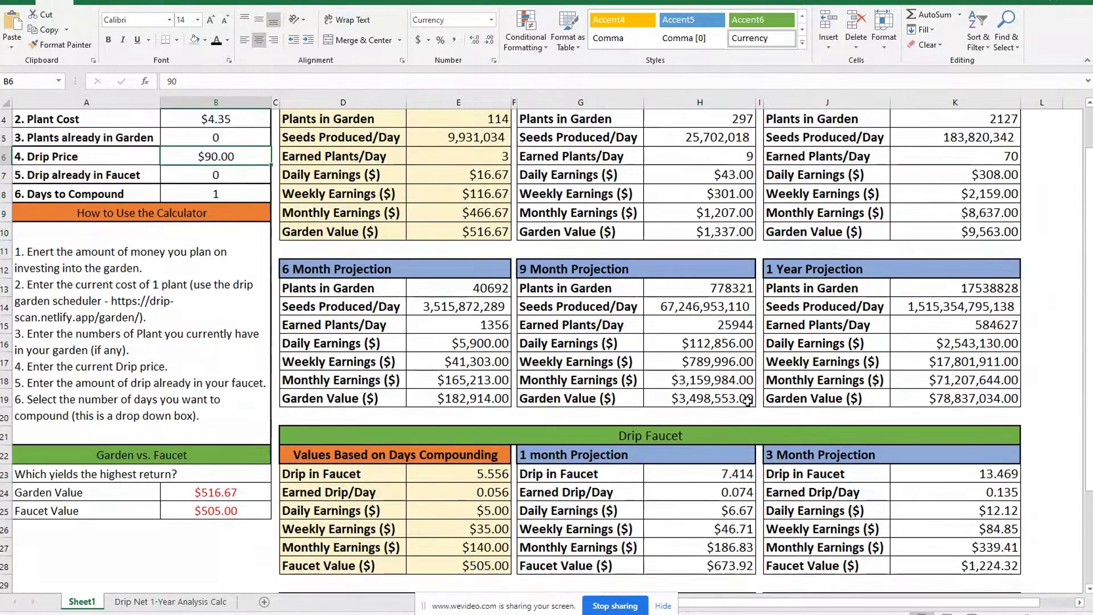
scroll(703, 191, up, 1)
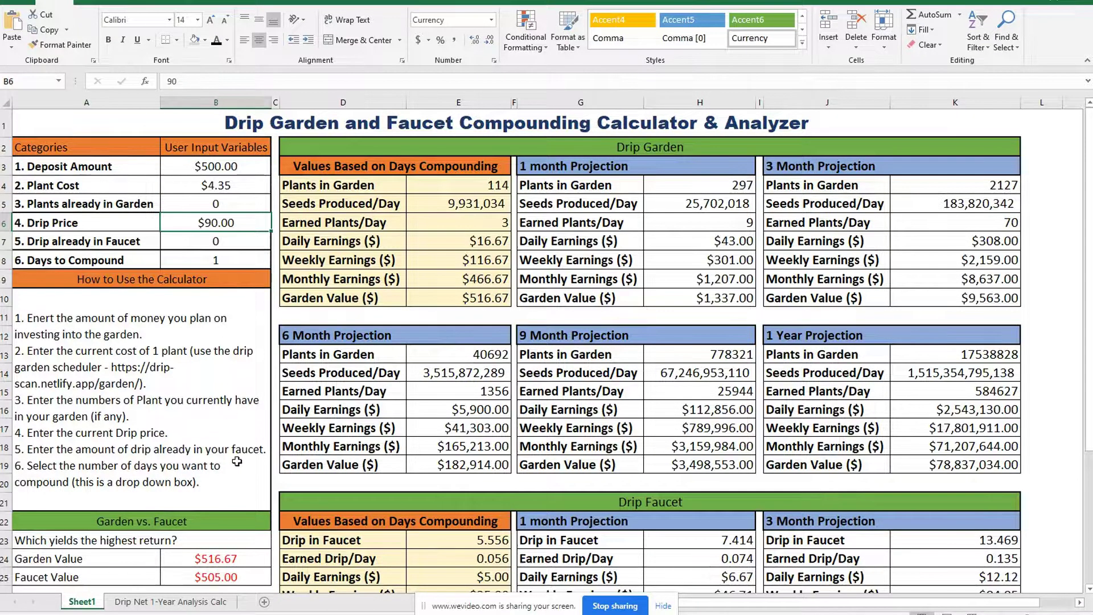
scroll(233, 462, down, 1)
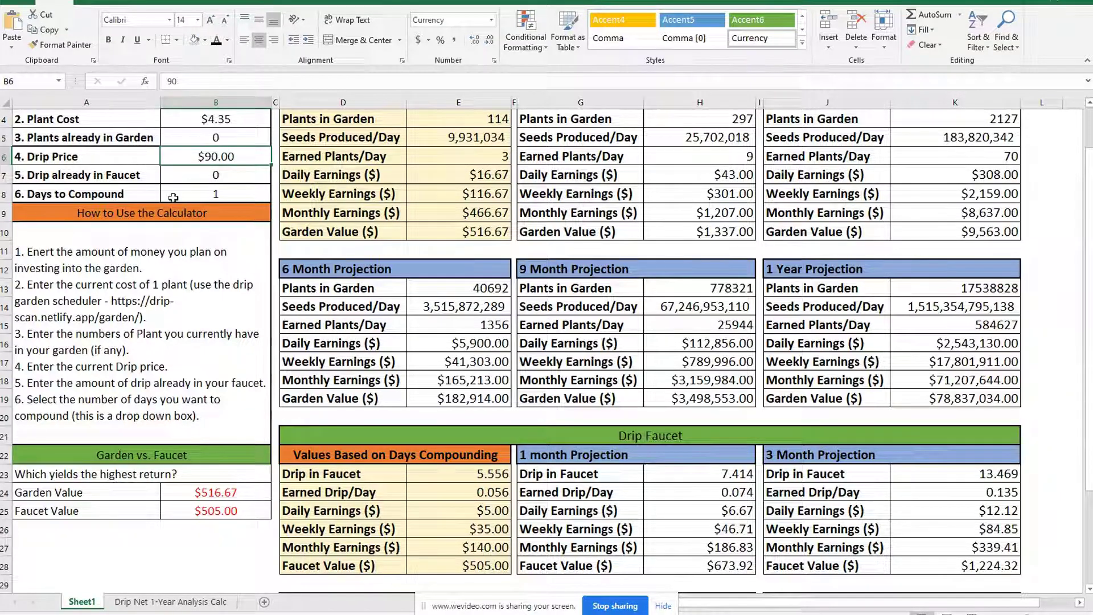
click(255, 195)
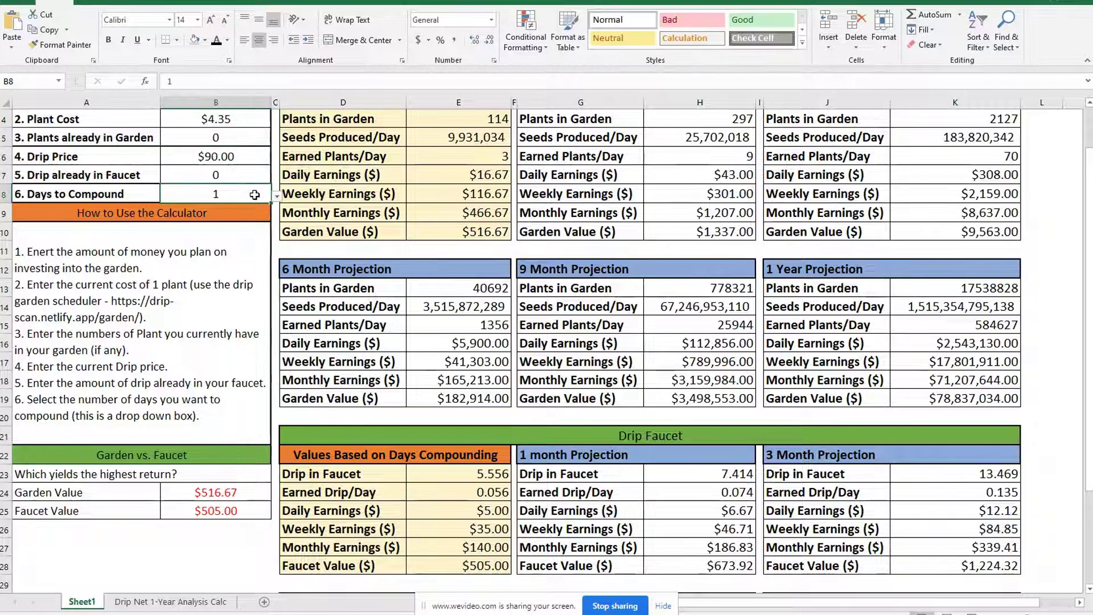
Choose 7 in the B8 Days to Compound dropdown, giving $629.00 garden versus $536.07 faucet
click(278, 198)
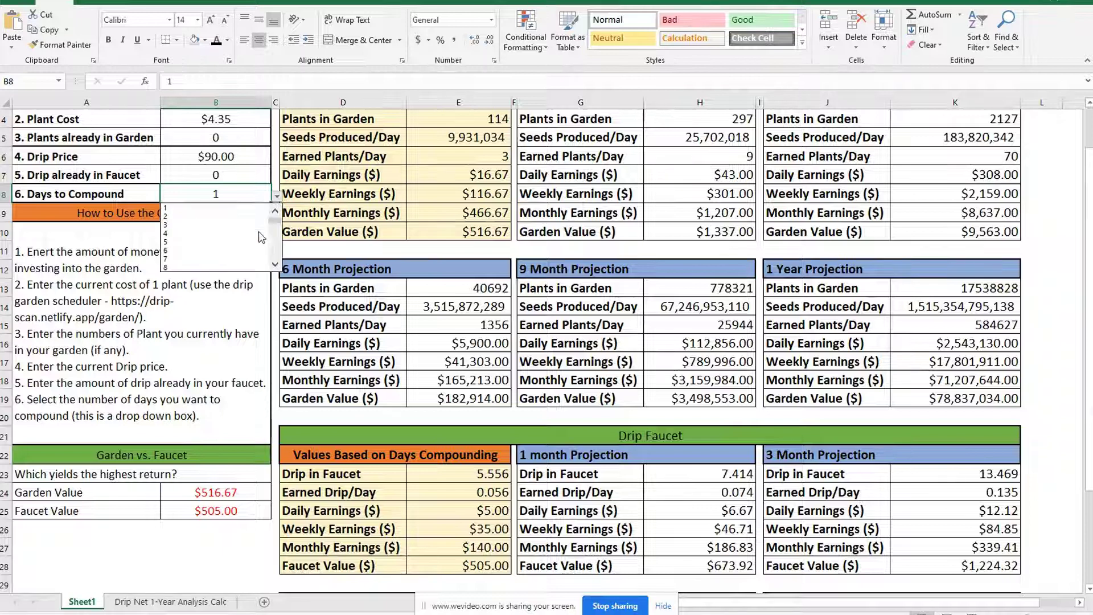
click(245, 260)
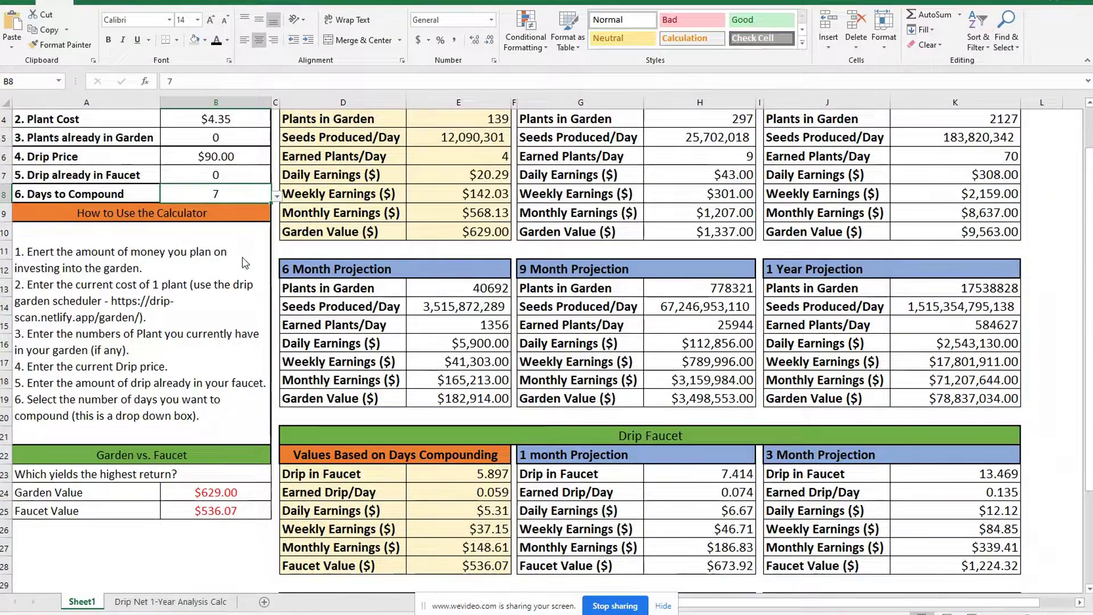
scroll(216, 278, up, 1)
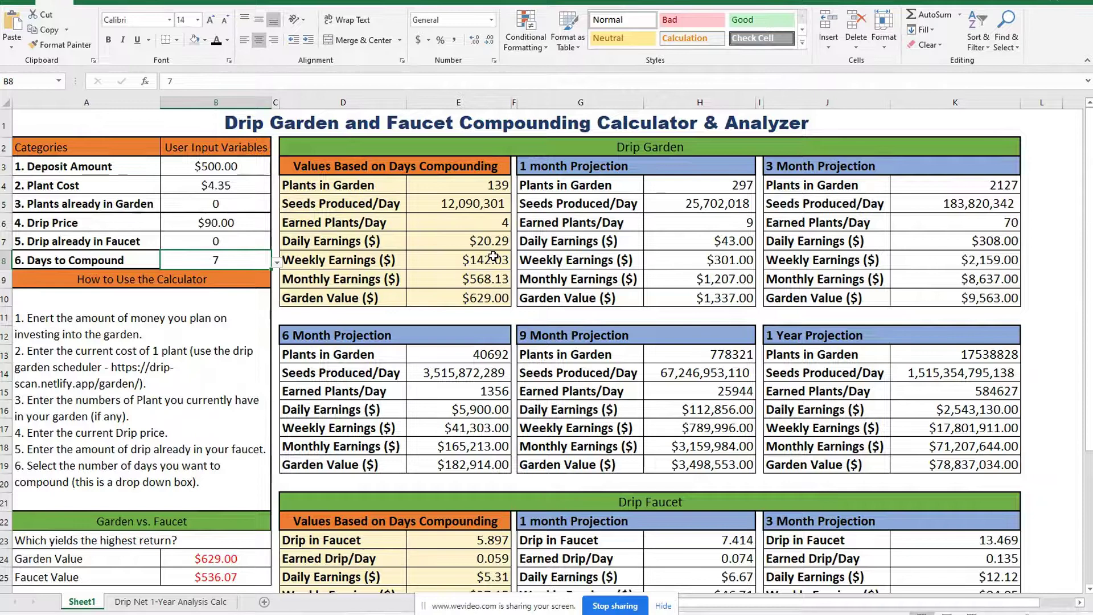
scroll(493, 256, down, 3)
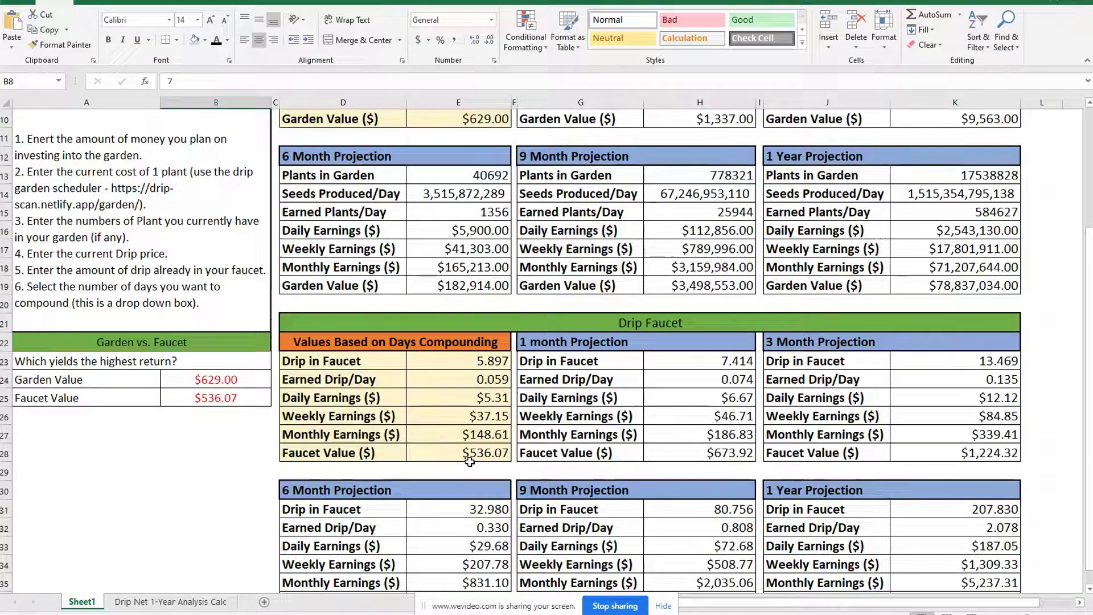
scroll(470, 462, up, 2)
scroll(469, 461, up, 1)
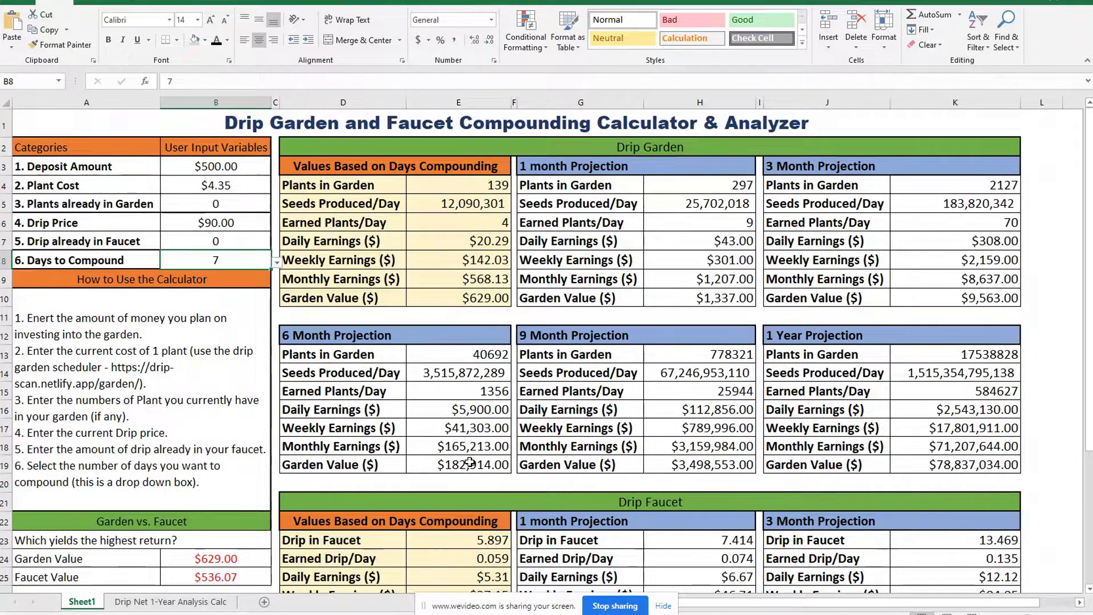
scroll(469, 461, down, 1)
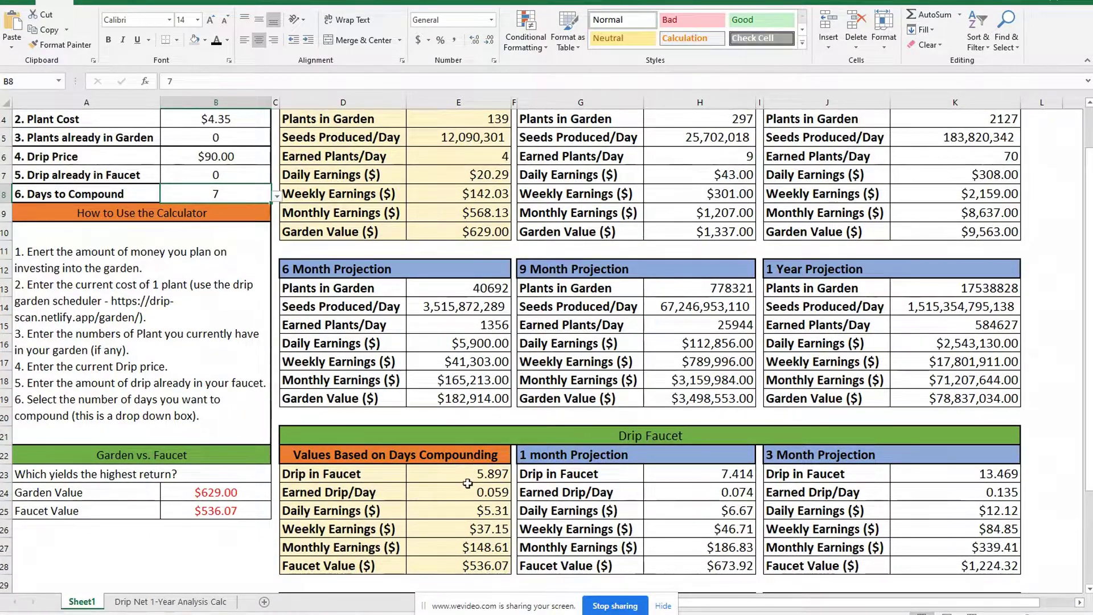
scroll(467, 484, down, 1)
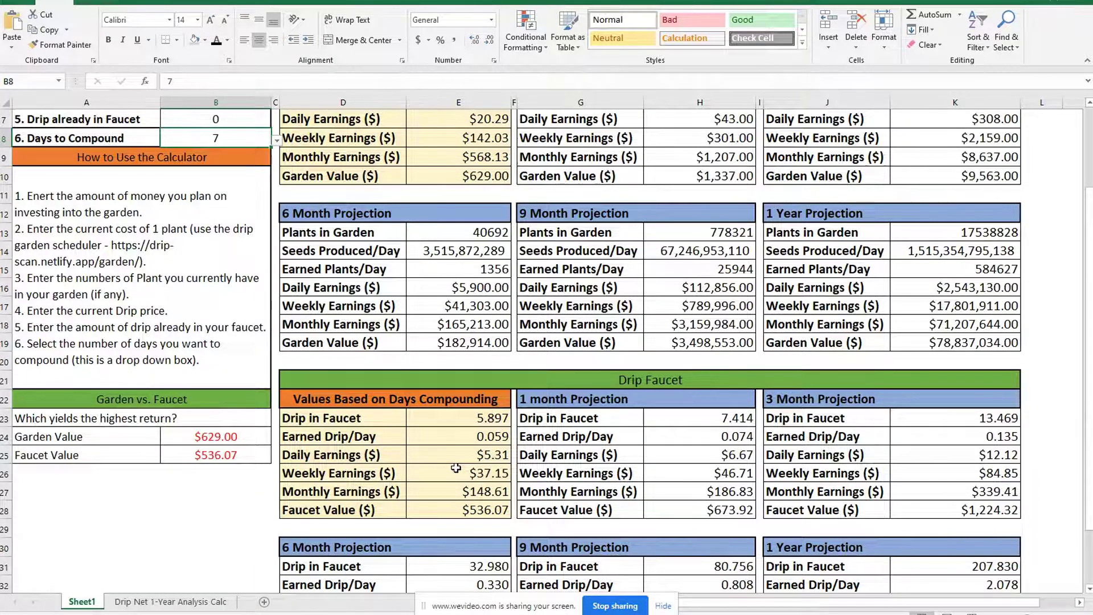
scroll(457, 468, up, 2)
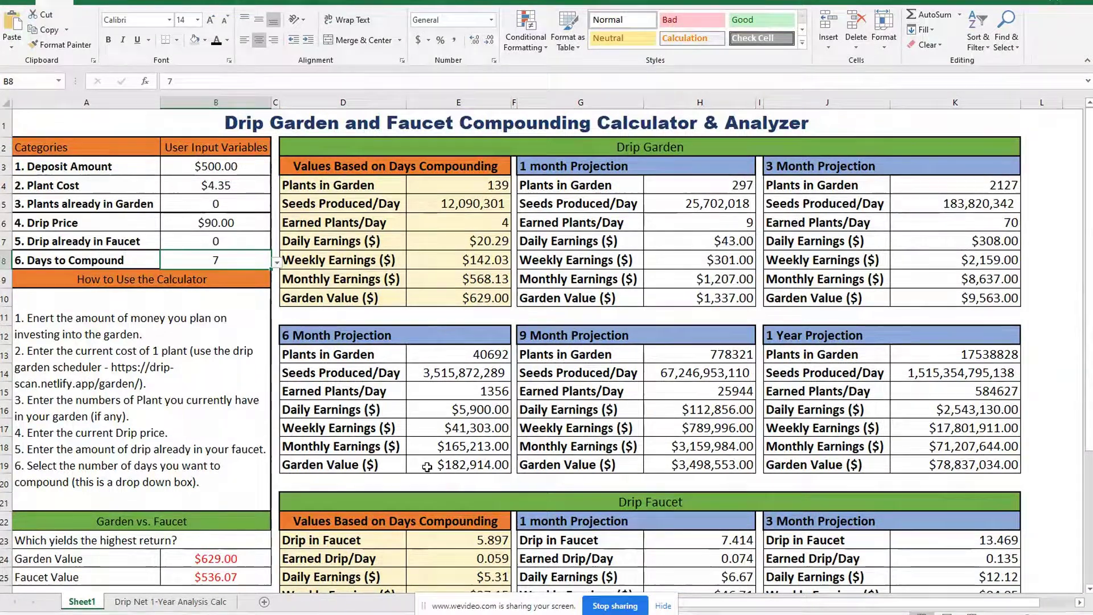
click(277, 264)
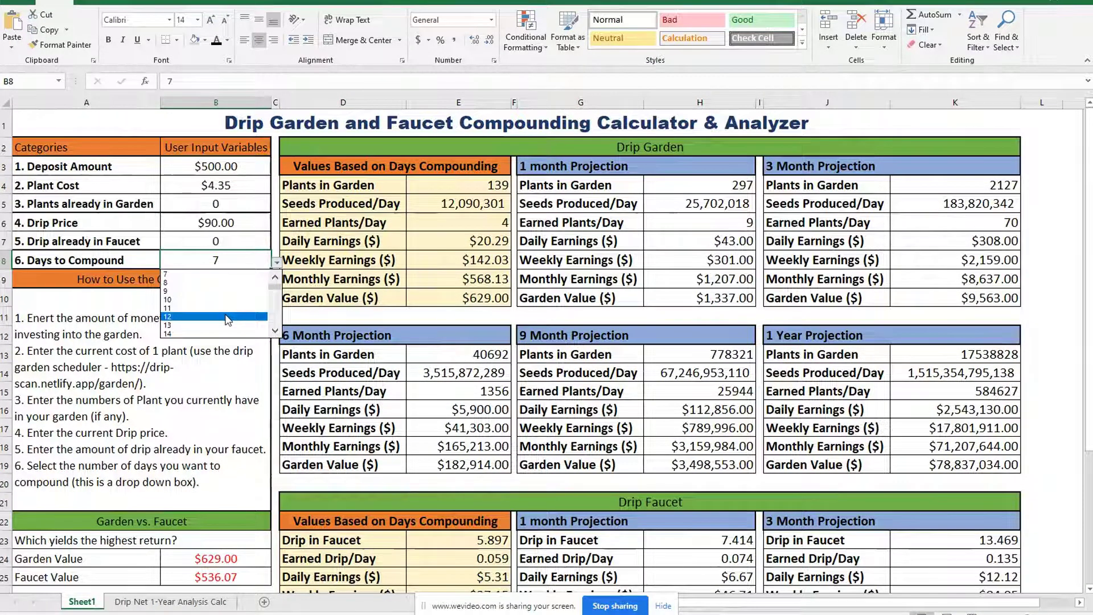
Pick 21 from the B8 Days to Compound list, giving $995.45 garden versus $616.20 faucet
scroll(279, 334, down, 4)
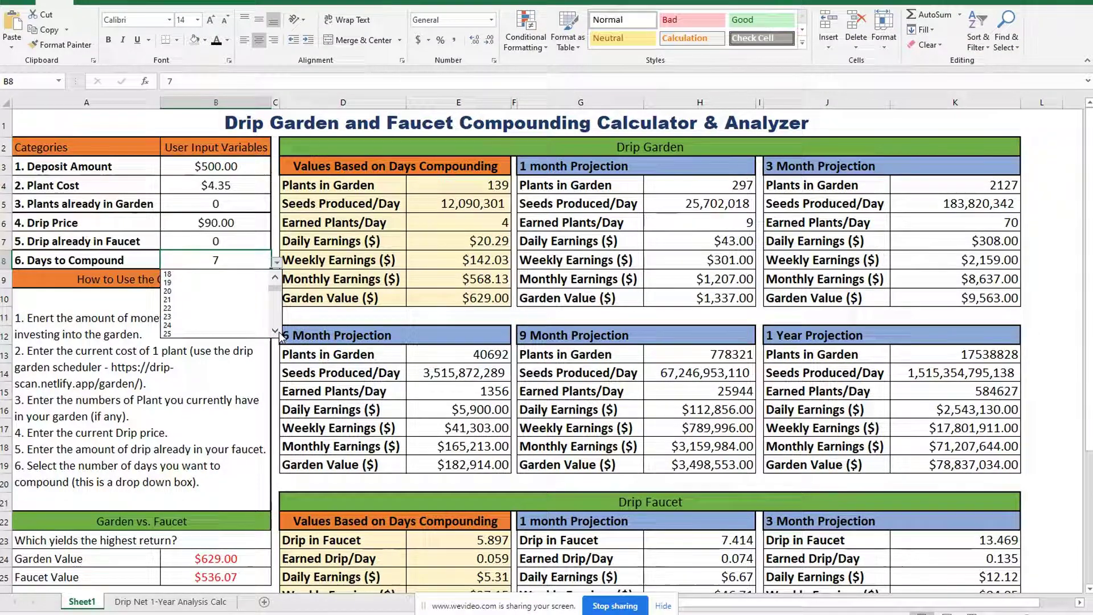
click(216, 302)
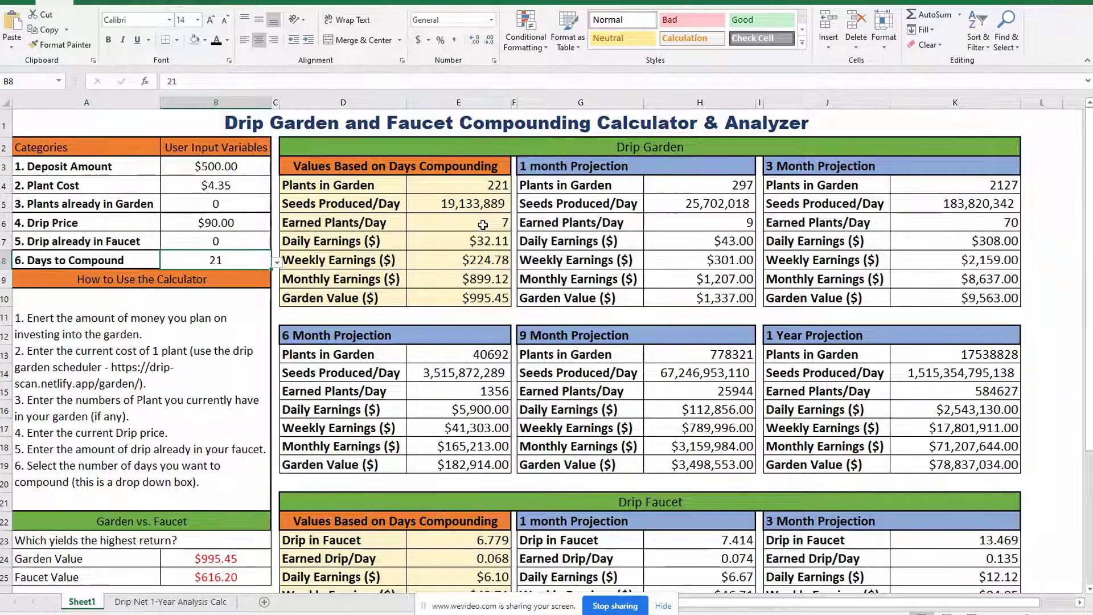
scroll(510, 340, down, 2)
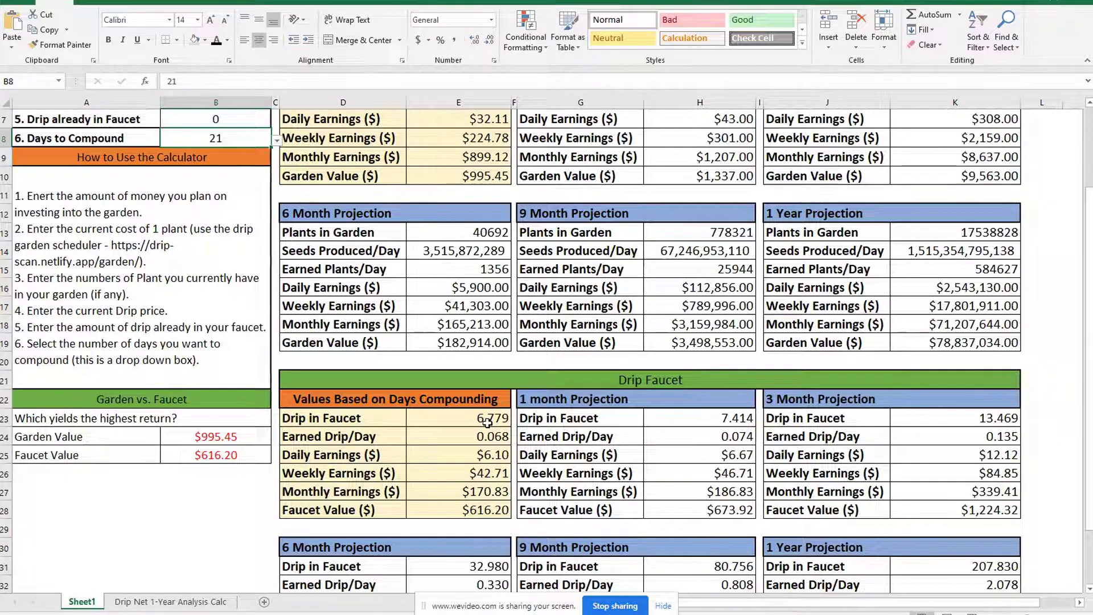
scroll(487, 422, up, 2)
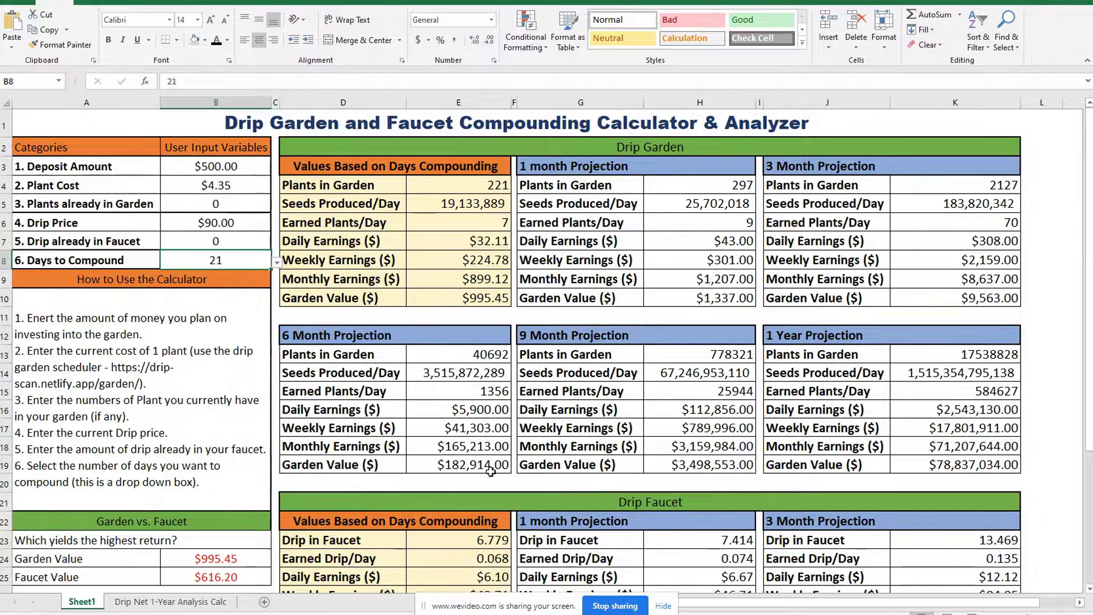
scroll(484, 471, down, 5)
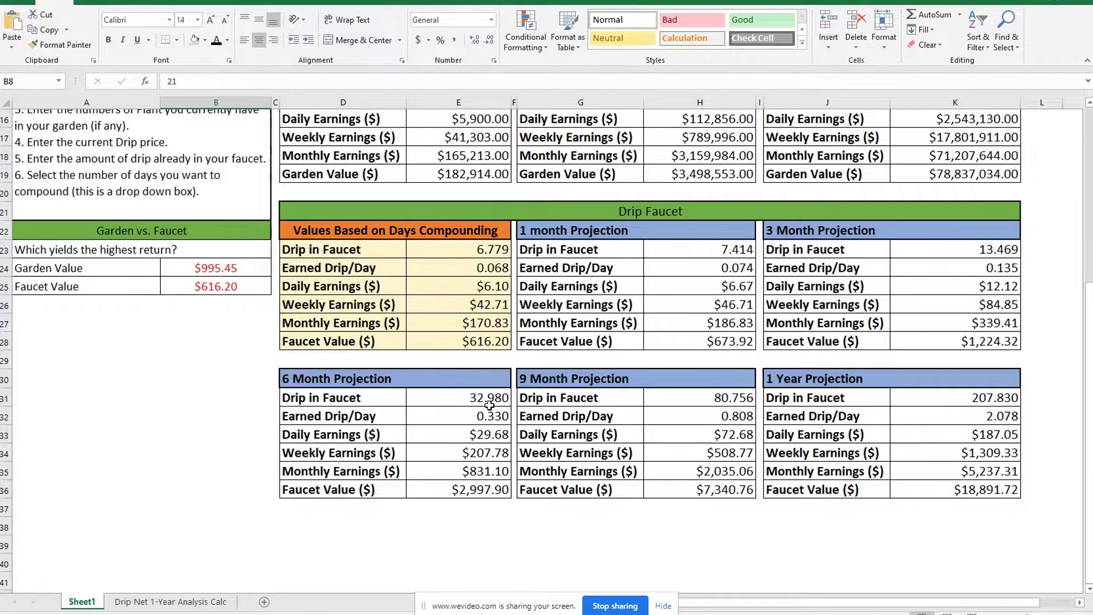
scroll(490, 405, up, 5)
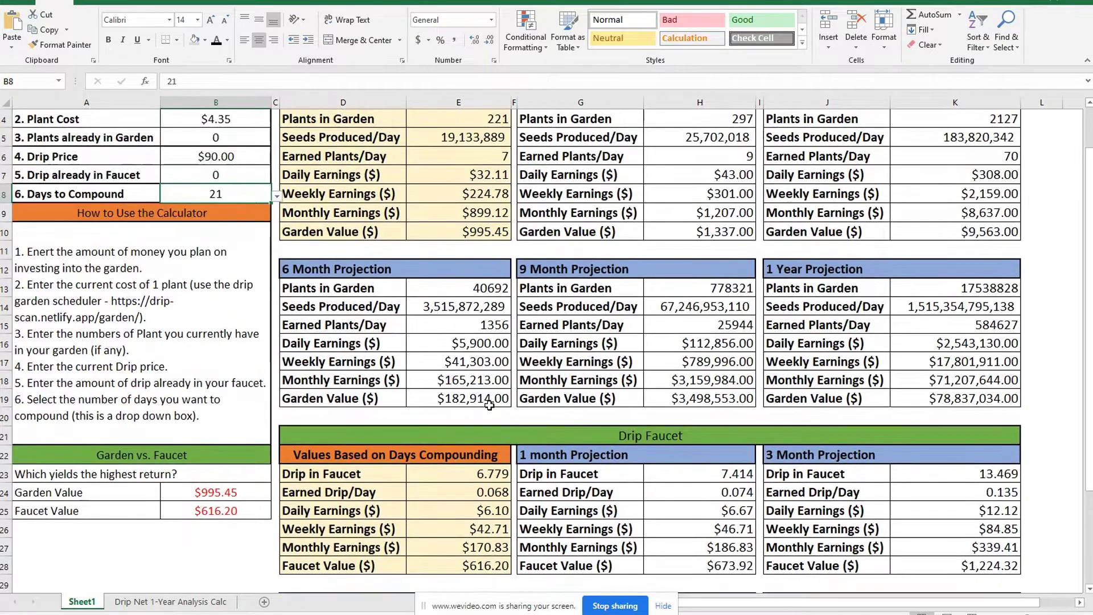